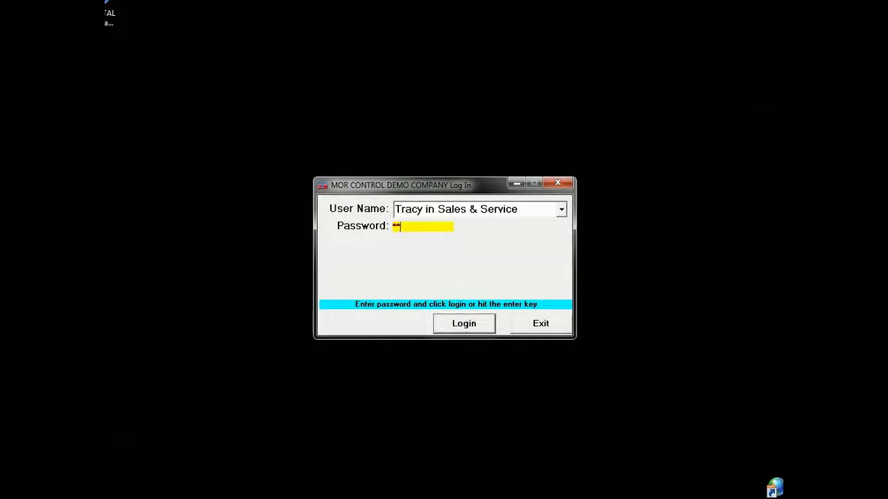
- Log in to the sales and service account and start a new quote for a customer
click(462, 326)
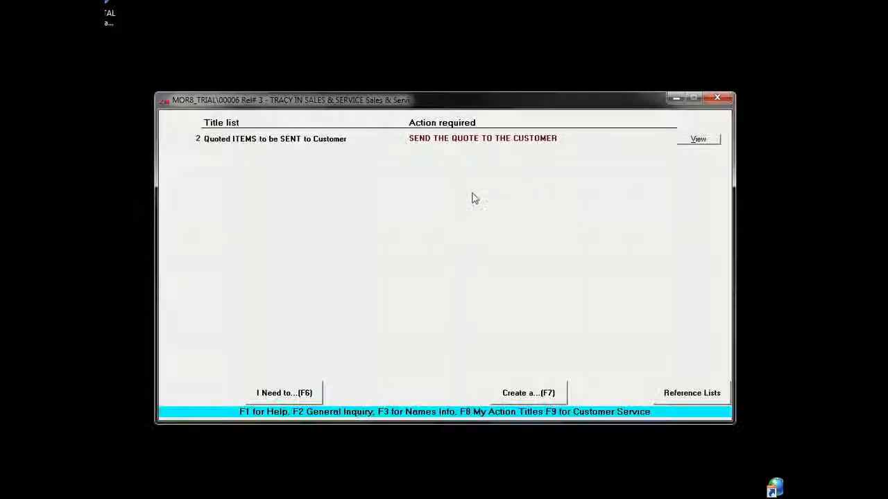
click(522, 397)
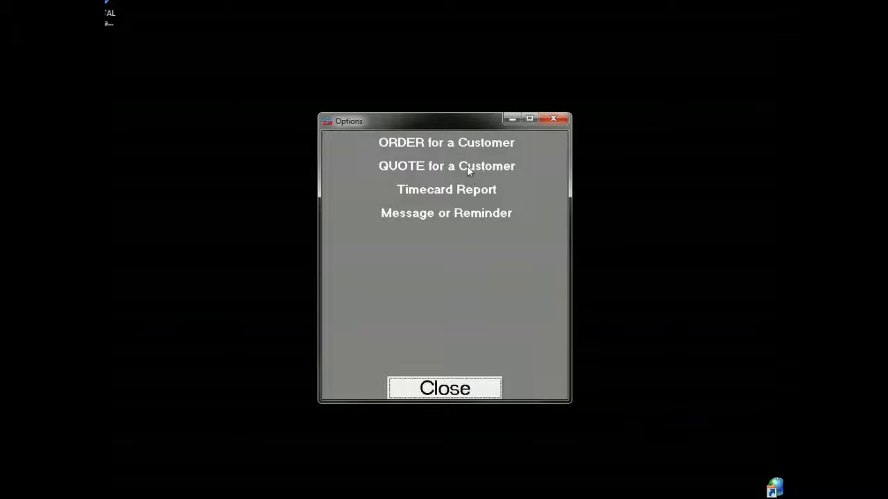
click(382, 166)
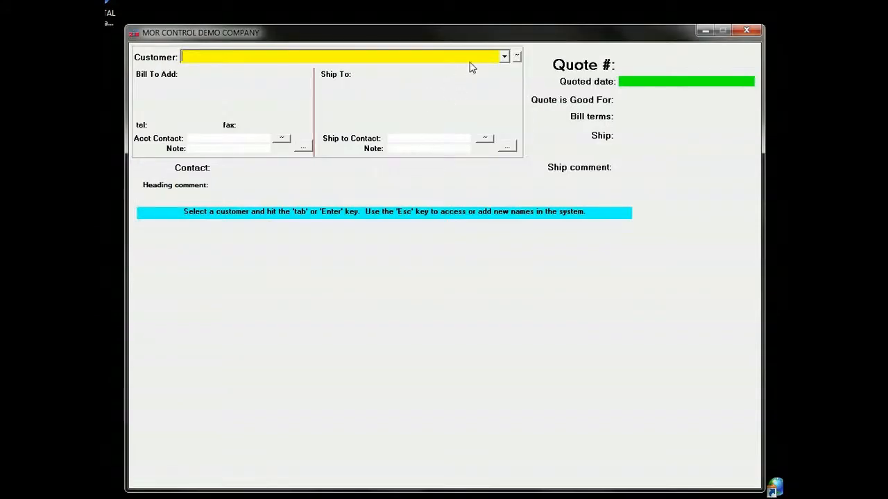
- Choose CUSTOMER 'A' as the quote's customer and confirm the choice
click(504, 56)
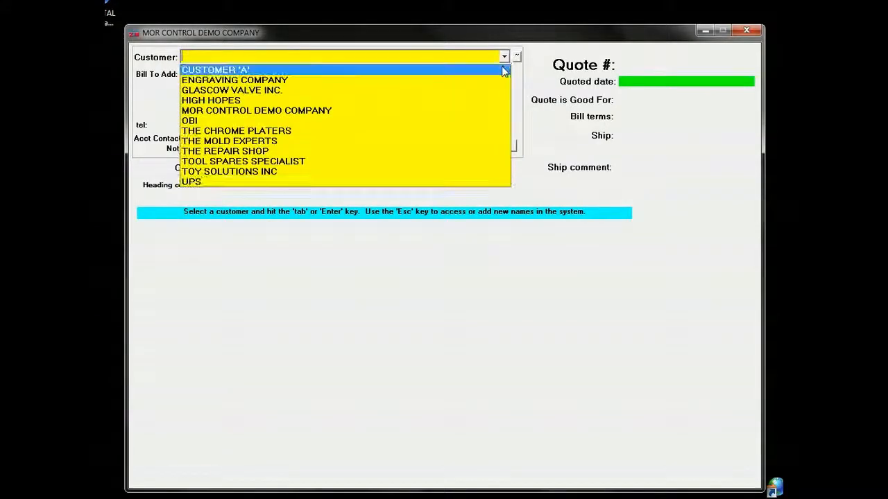
click(504, 71)
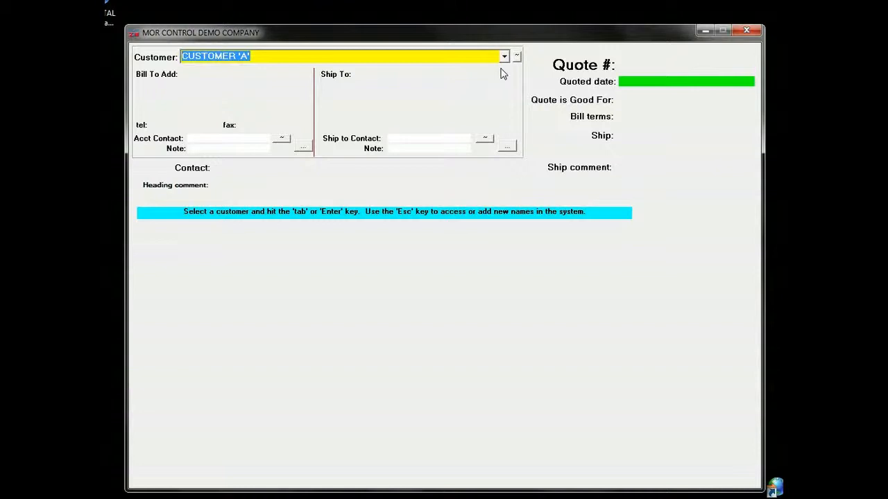
key(Return)
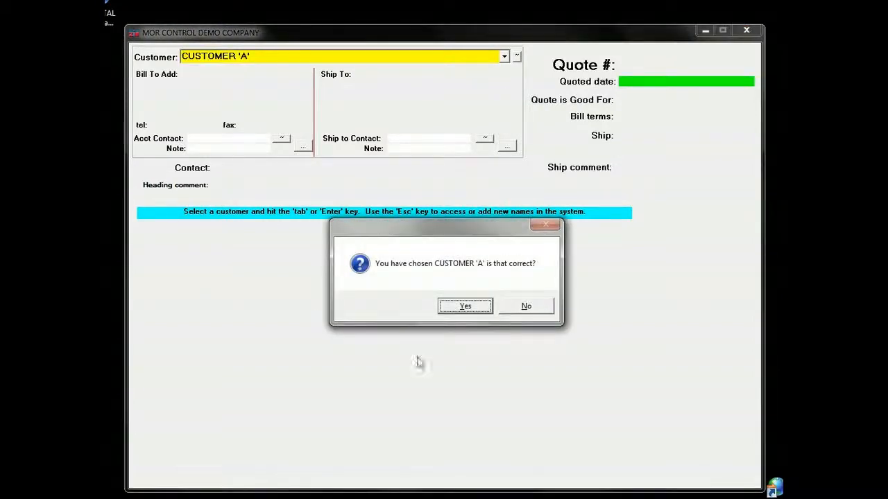
click(464, 307)
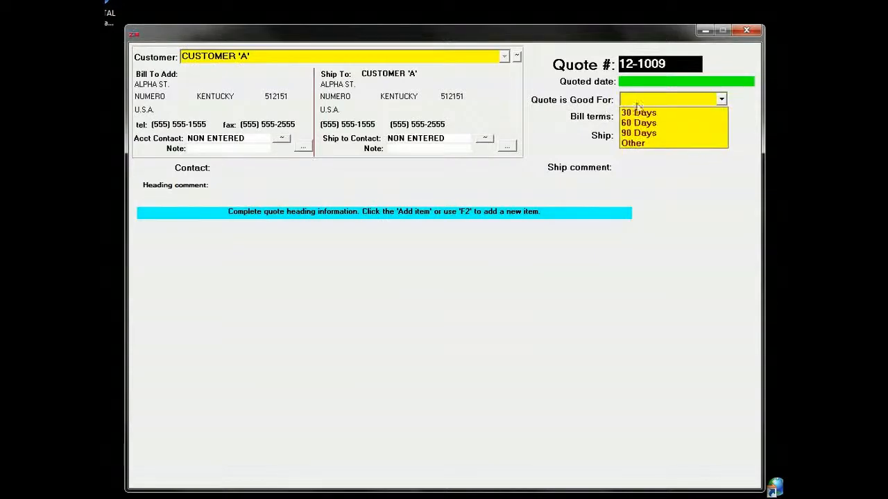
- Set the quote's validity to 60 Days, the shipping term to FOB and the ship comment to YOUR PLANT
click(648, 123)
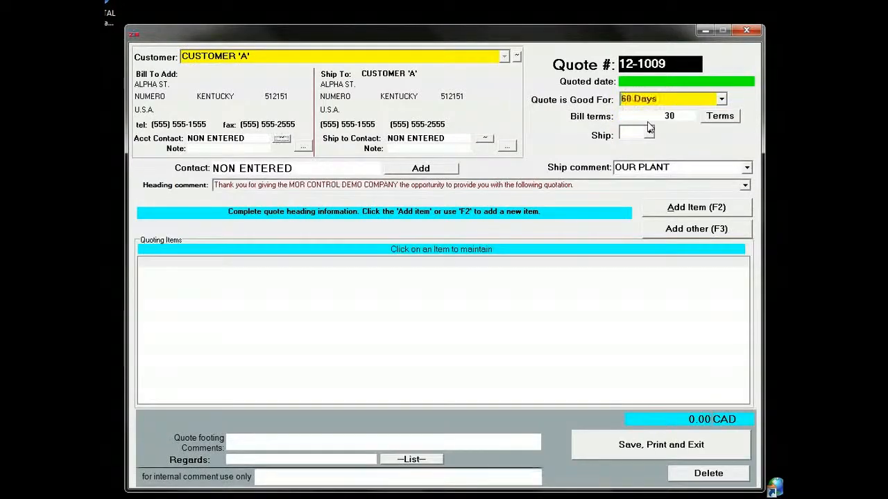
click(649, 129)
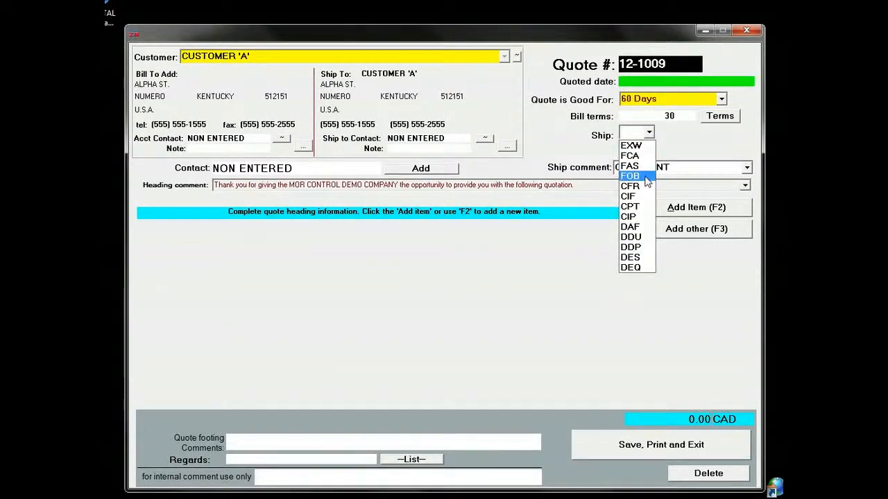
click(631, 177)
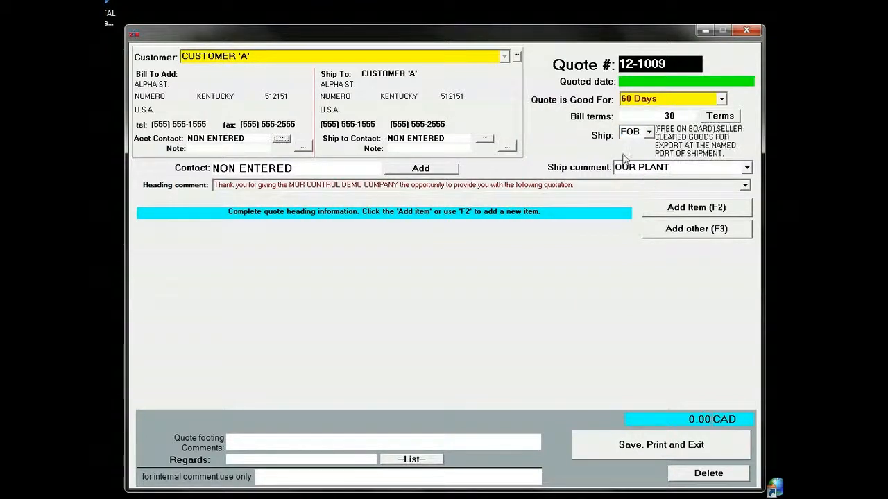
click(627, 168)
click(691, 192)
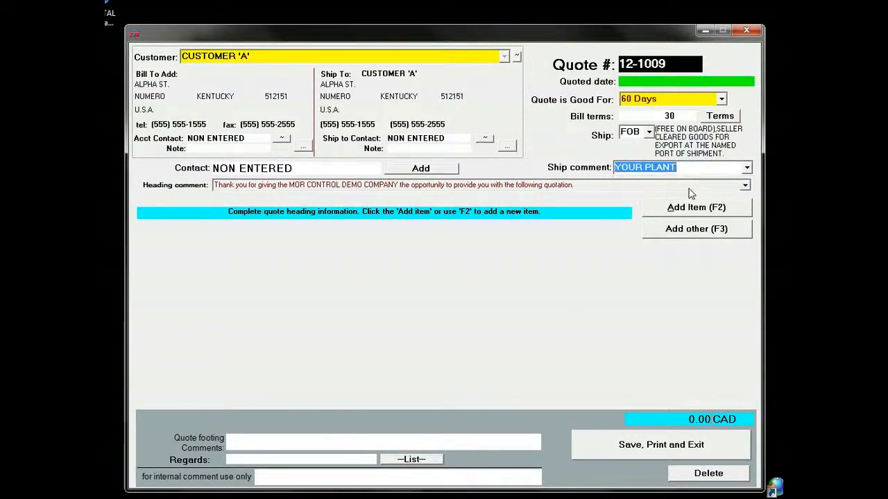
key(Tab)
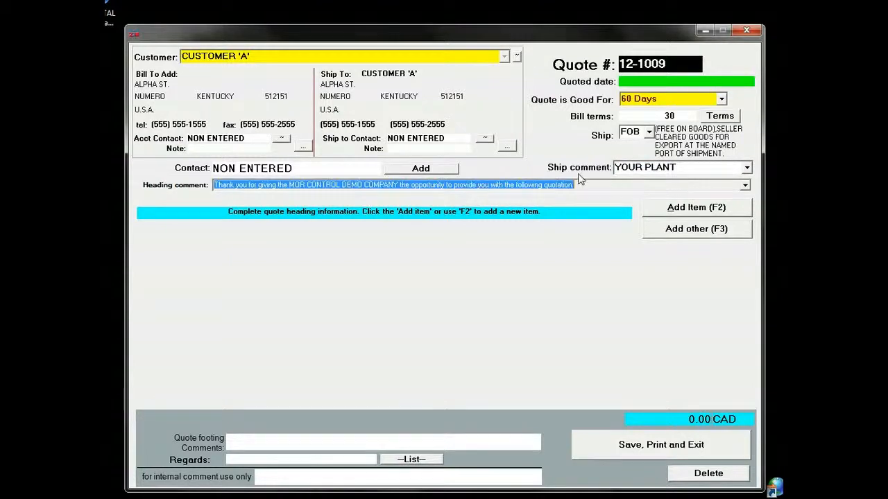
- Add the customer's purchasing contact to the quote and set the ship-to address to GLASCOW VALVE INC
click(439, 172)
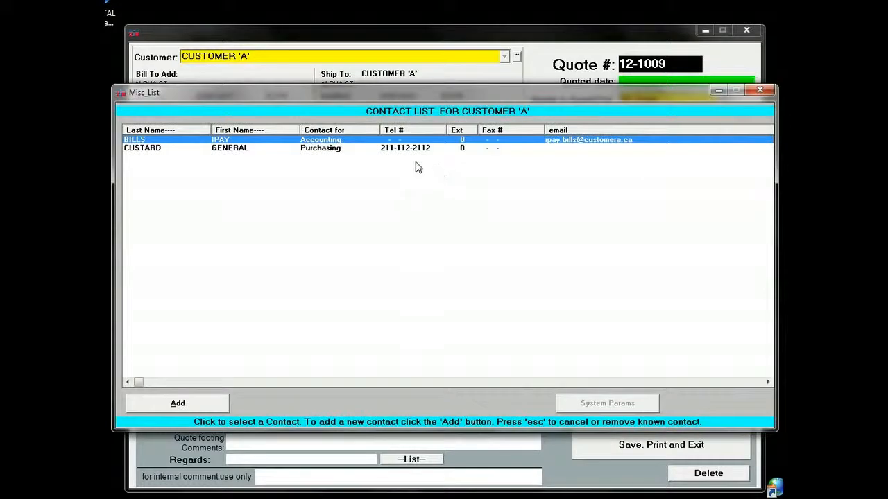
click(413, 150)
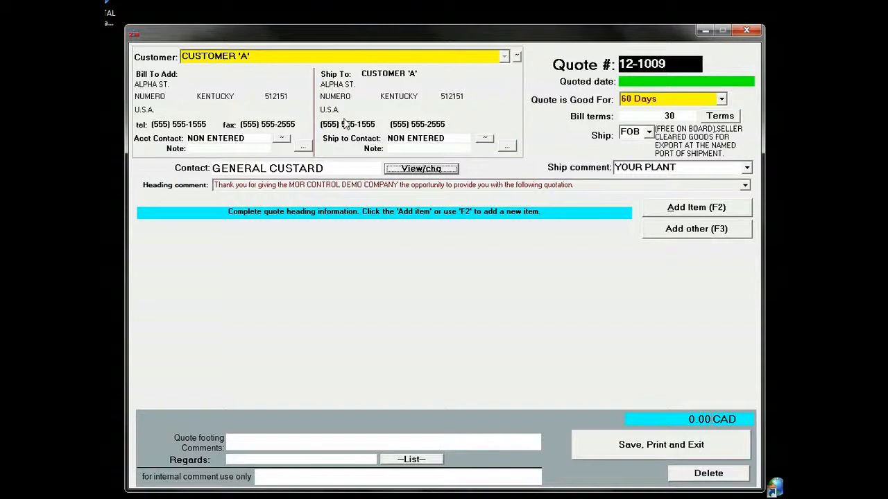
click(507, 147)
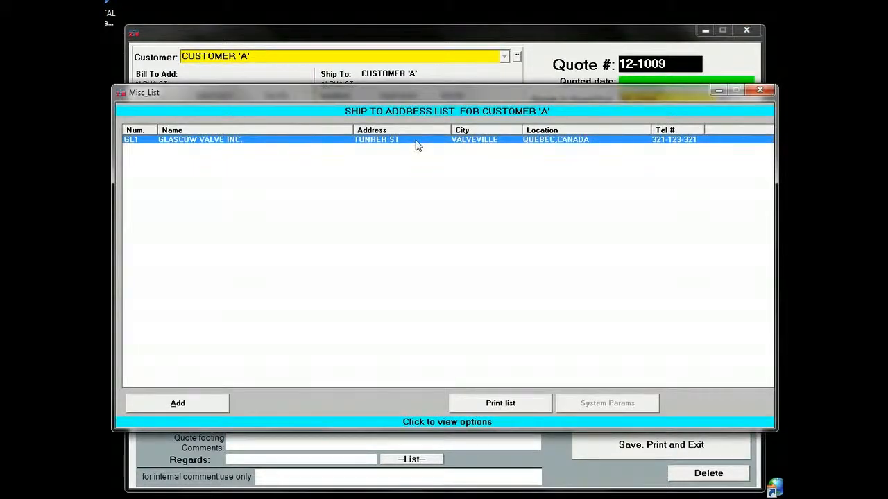
click(416, 142)
click(414, 145)
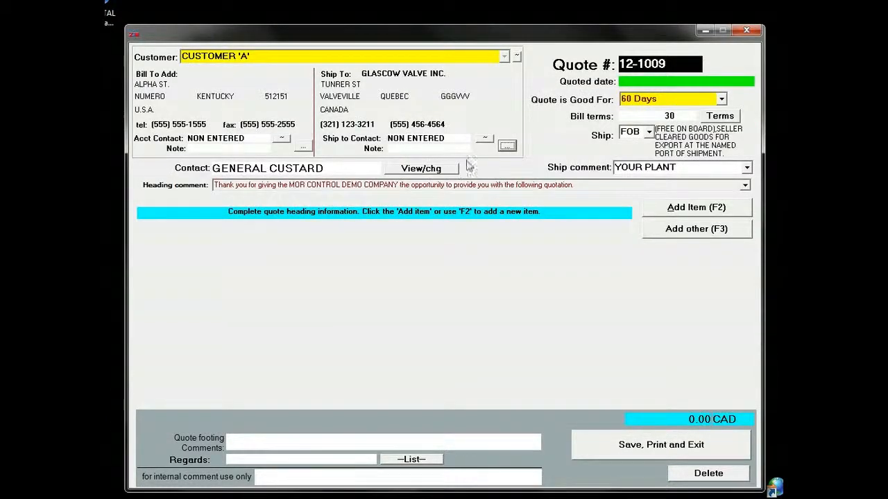
- Assign the manager as the ship-to contact and the customer's accounting contact as the account contact
click(484, 141)
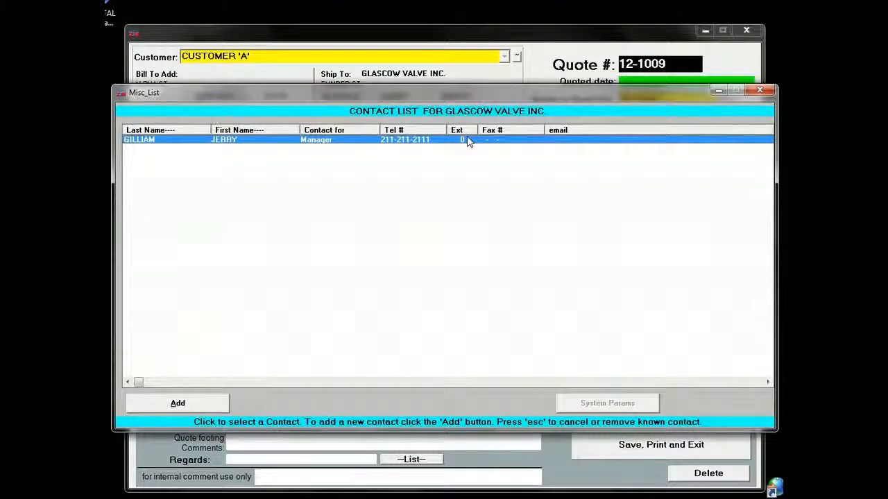
click(466, 141)
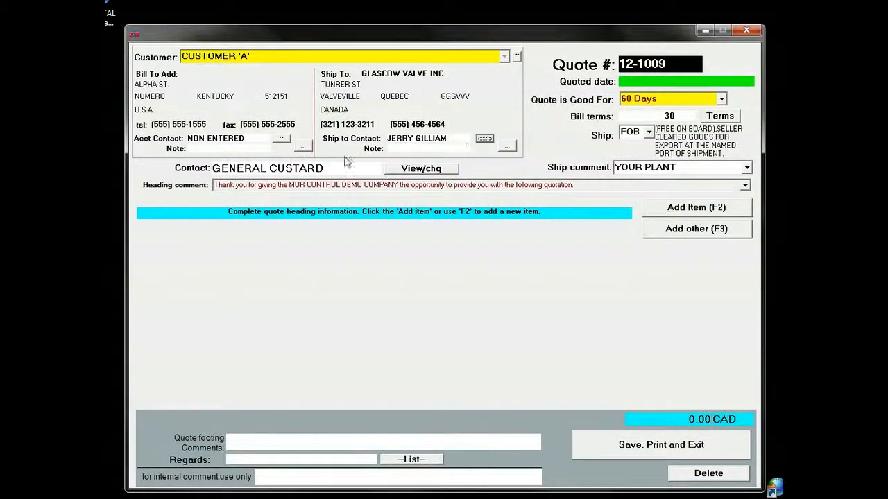
click(282, 141)
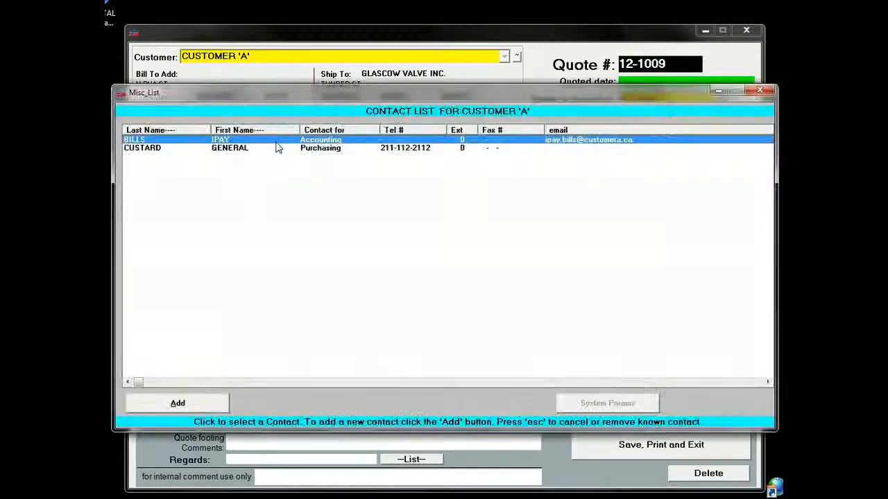
click(204, 142)
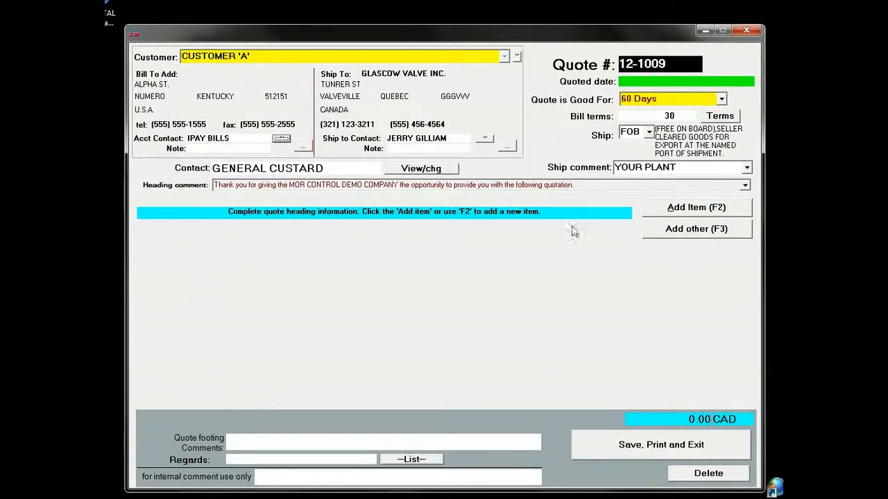
- Start a quote item for A MANUFACTURED ITEM, search for MK and select the part MKO908II-NOTCH PUNCH
click(691, 210)
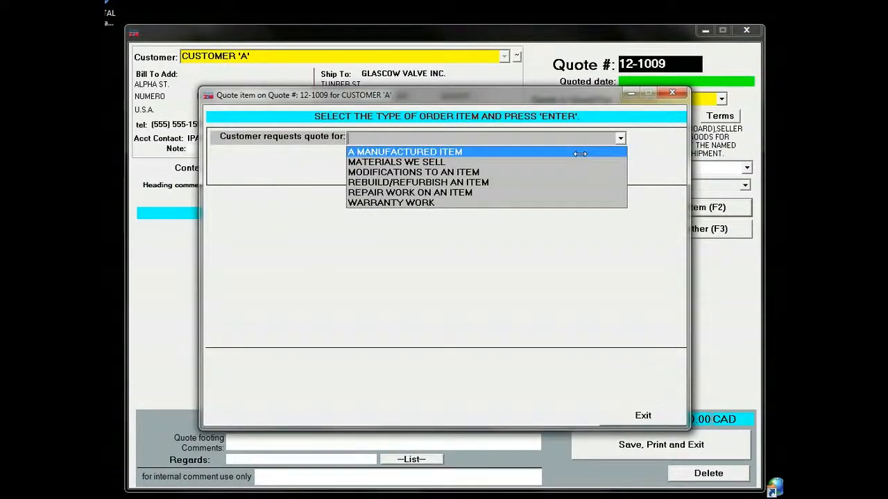
click(578, 152)
key(Return)
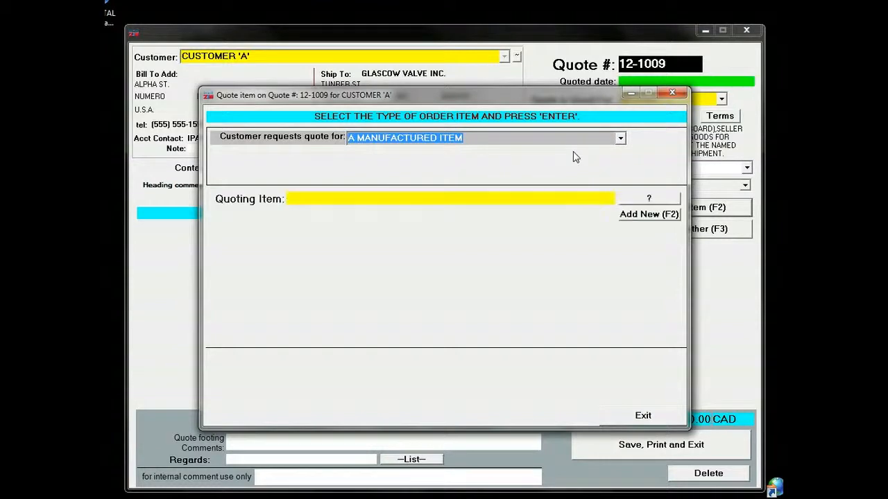
text(MK)
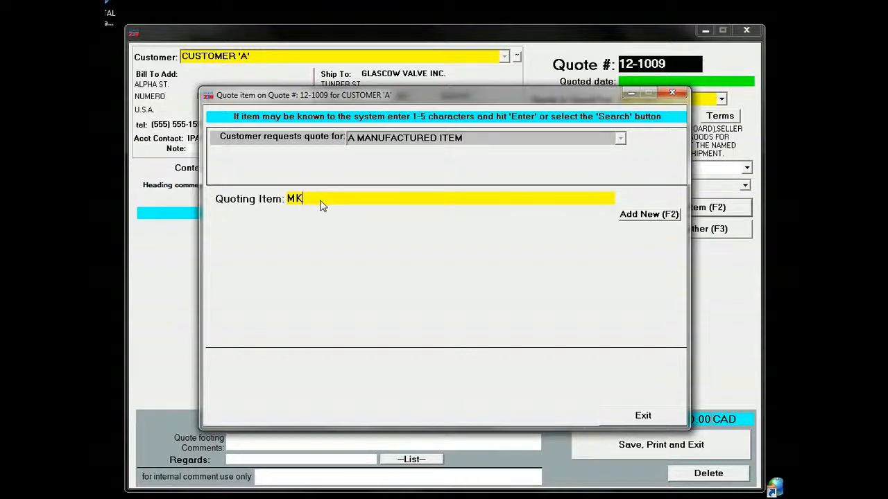
key(Return)
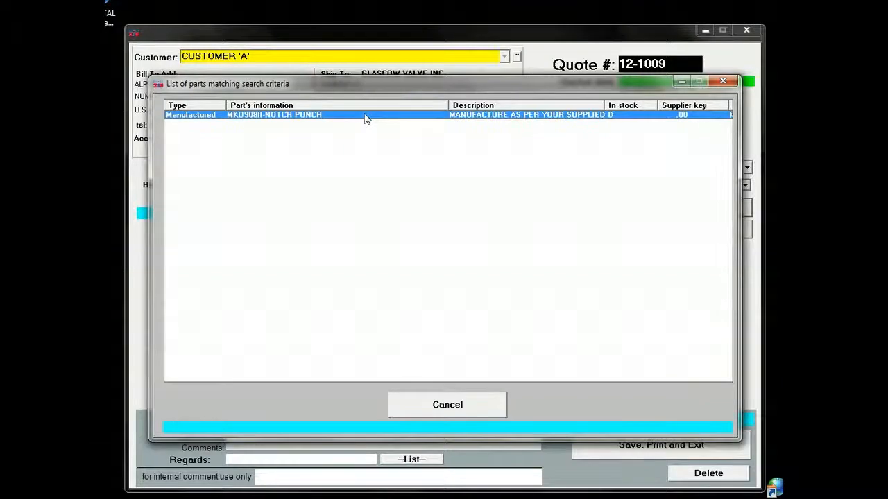
double_click(366, 118)
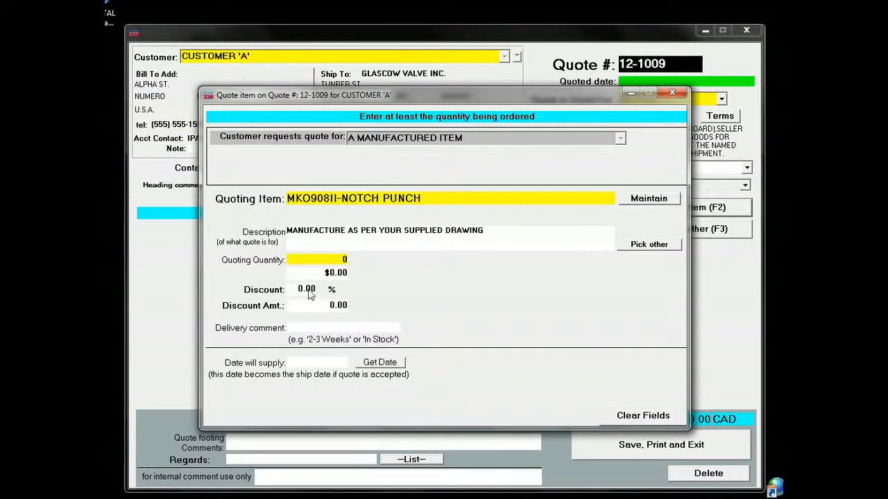
- Set the notch punch's quoting quantity to 35 and its delivery comment to 2-3 Weeks
click(332, 263)
text(35)
click(347, 274)
click(301, 331)
text(2)
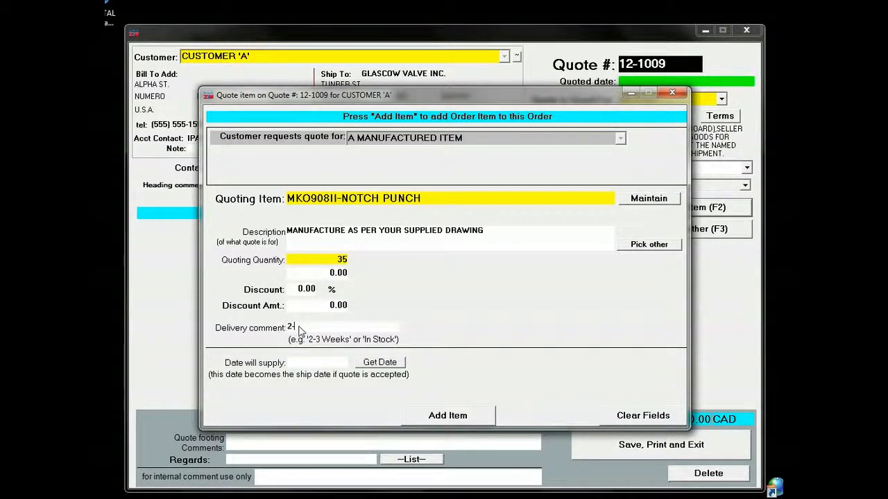
text(-3 Weeks)
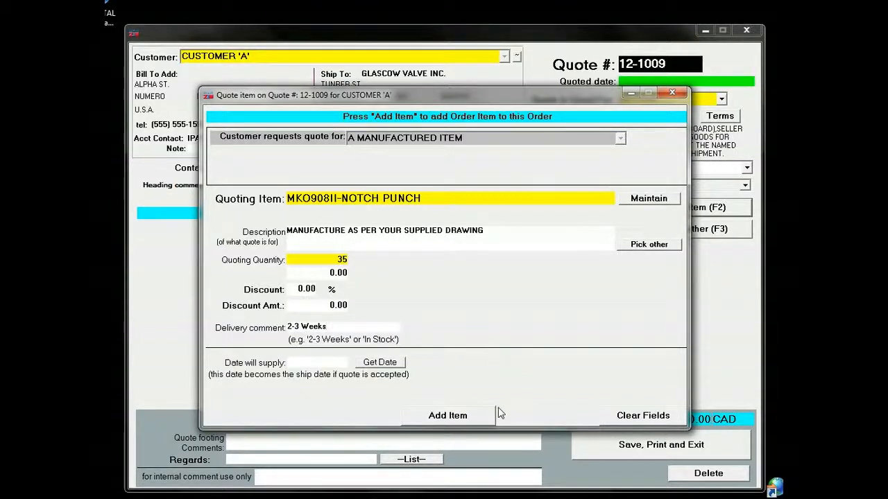
- Add the notch punch item to the quote and assign it to the staff member titled the Engineer
click(468, 414)
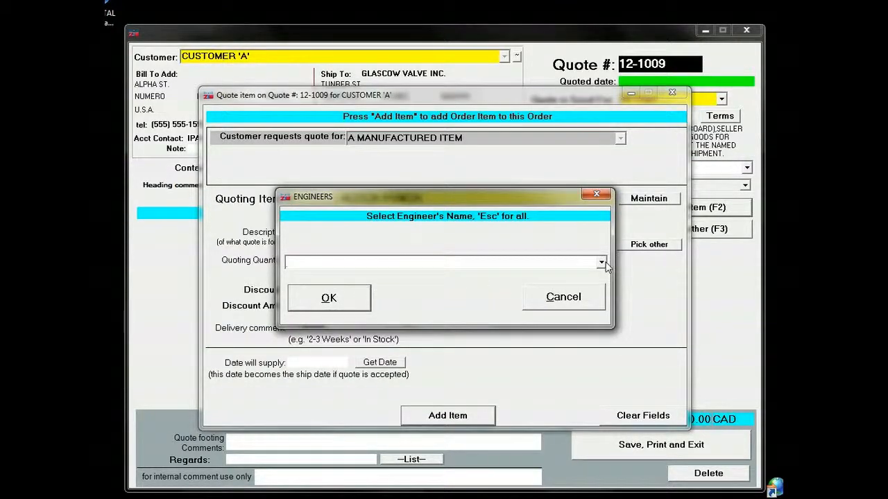
click(607, 262)
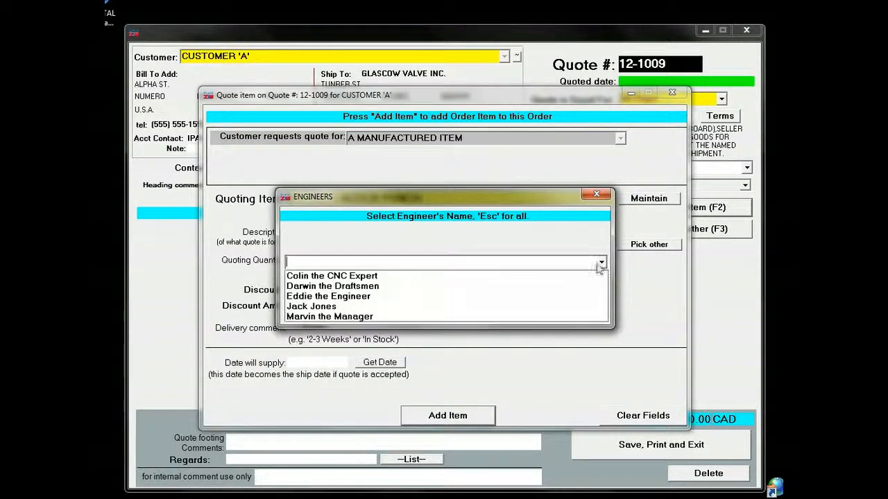
click(382, 297)
click(353, 294)
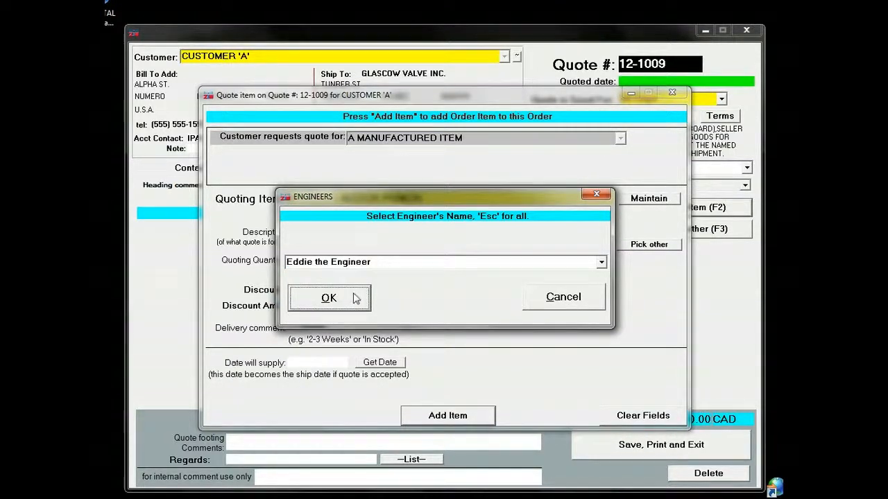
click(335, 299)
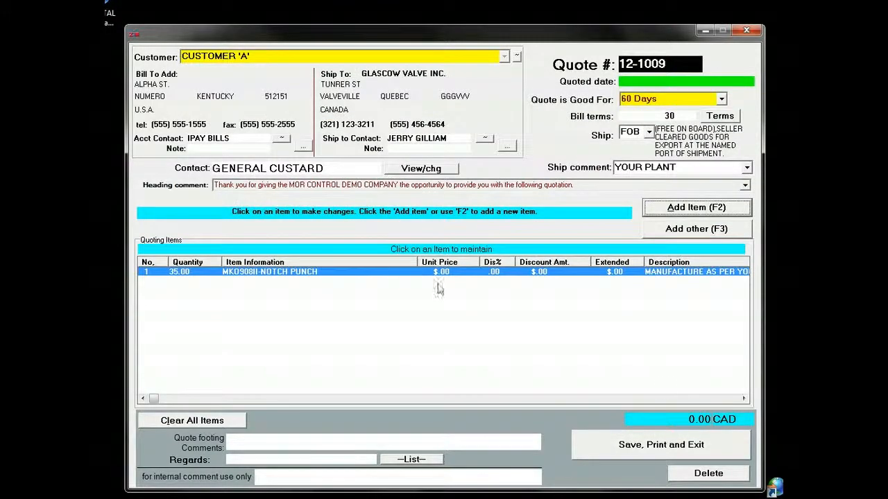
- Save and exit the quote, declining to create a document for the unpriced item
click(656, 446)
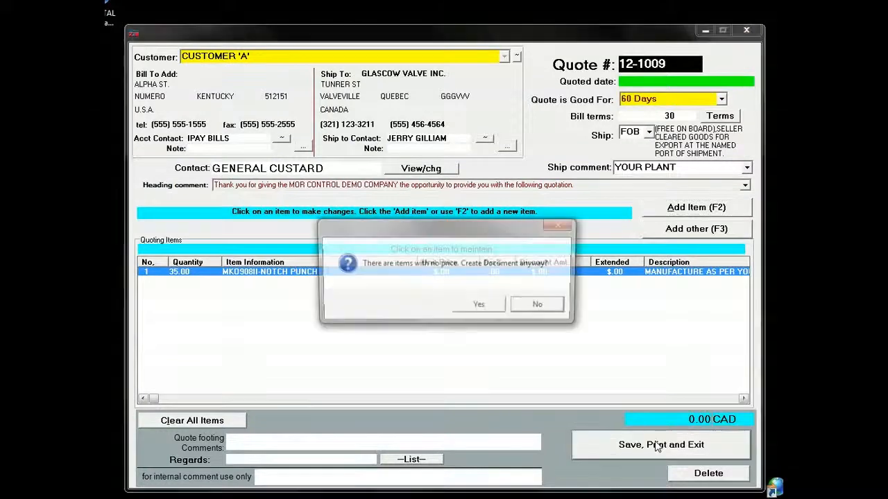
click(535, 306)
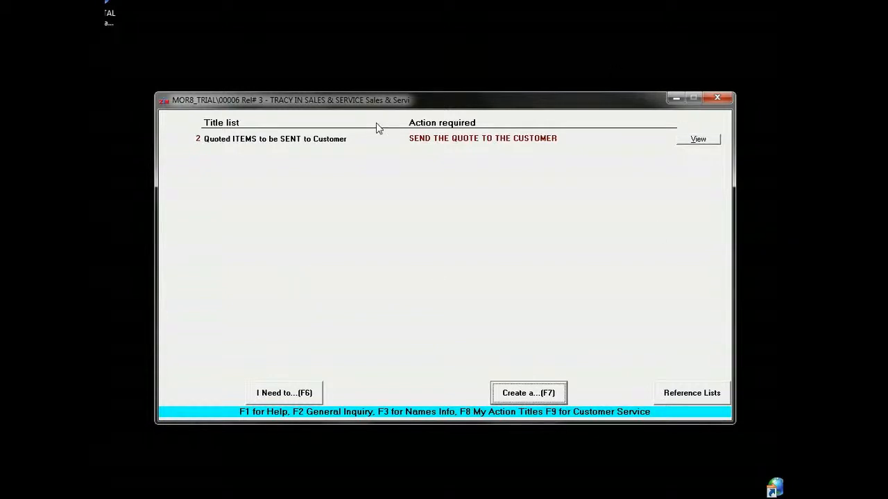
- Log out of the sales account and log in as the user titled the Engineer with the account password
key(Escape)
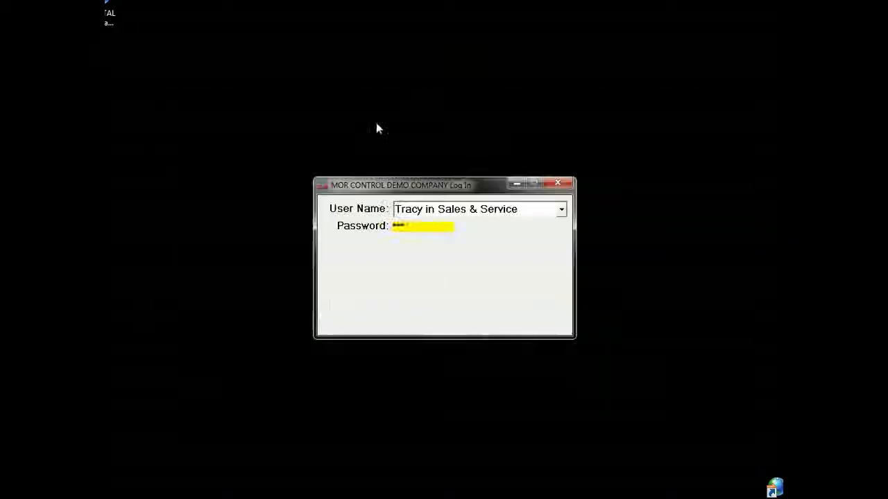
click(563, 211)
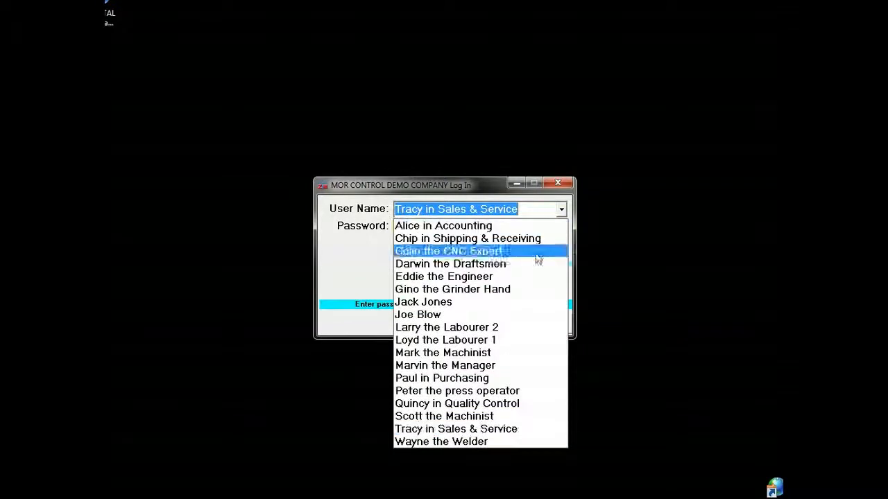
click(531, 283)
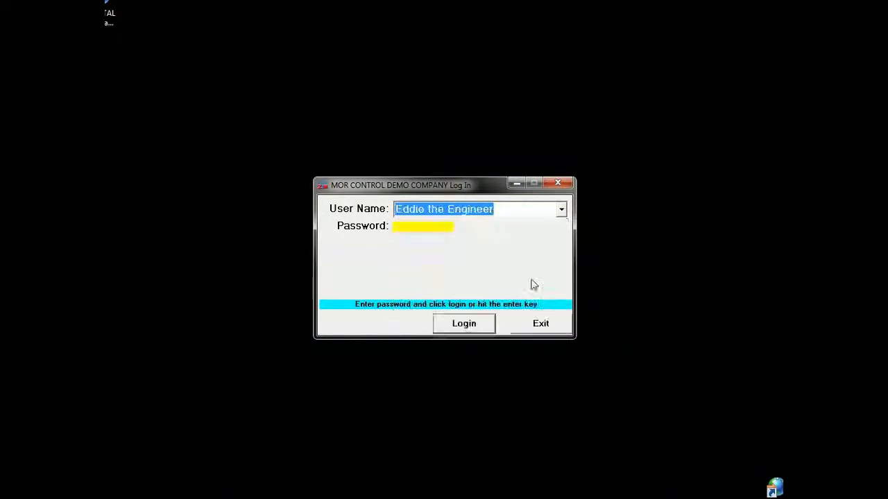
click(412, 228)
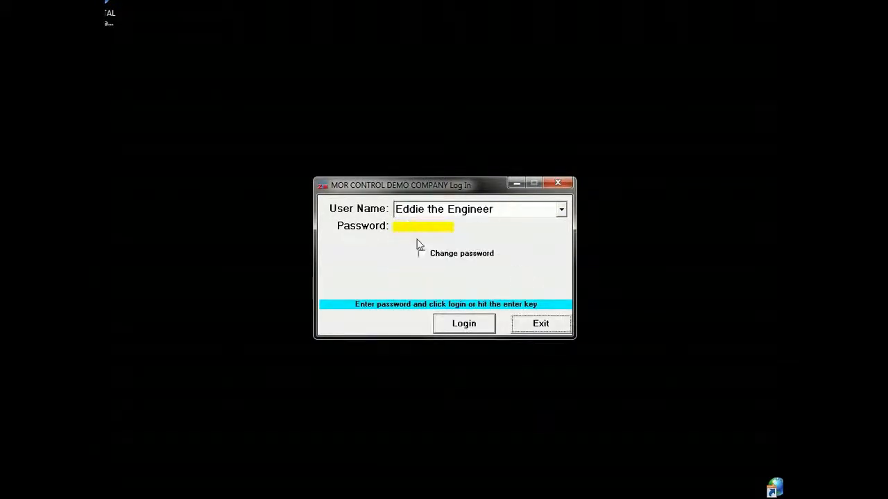
click(478, 324)
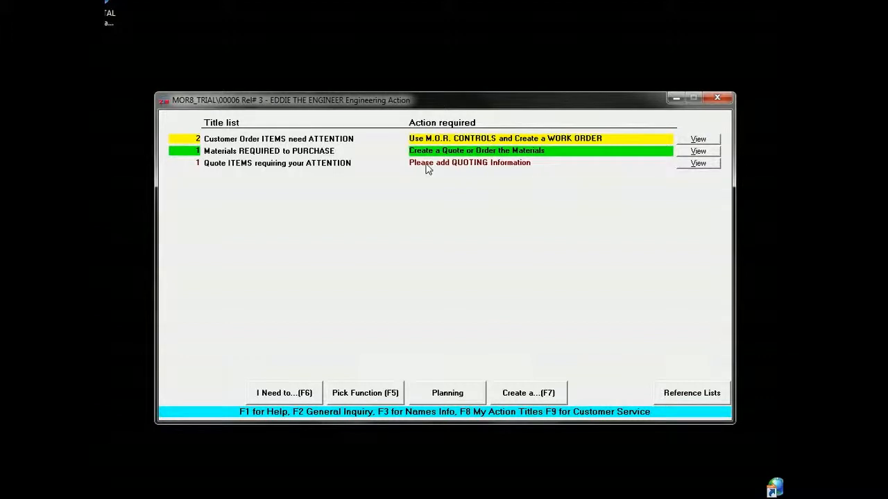
- Open the quote form from the quote items requiring attention and open its MKO908II-NOTCH PUNCH item for changes
click(533, 164)
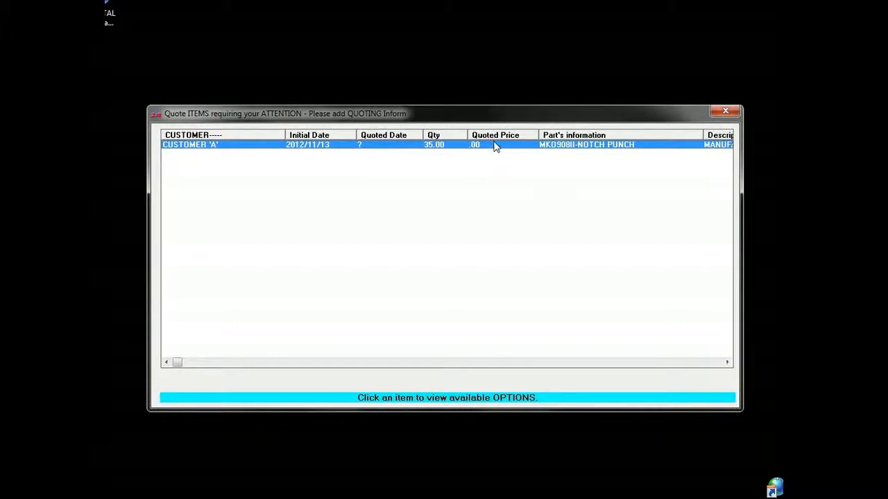
click(490, 147)
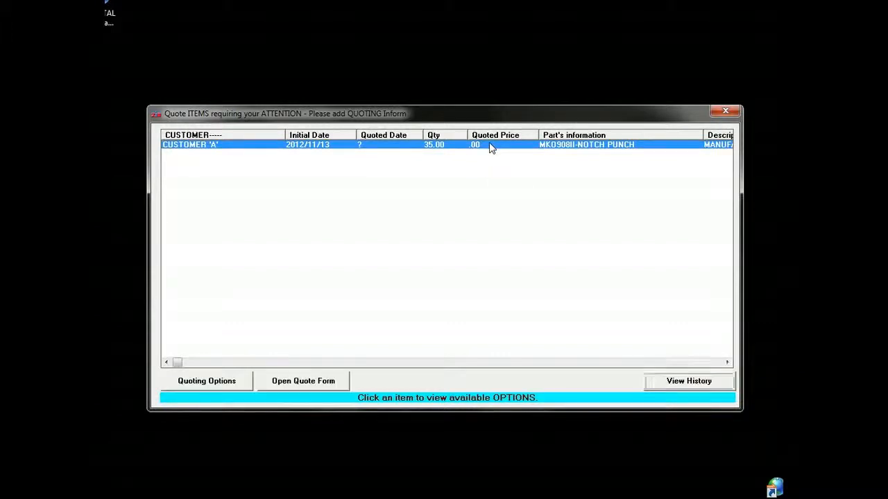
click(323, 386)
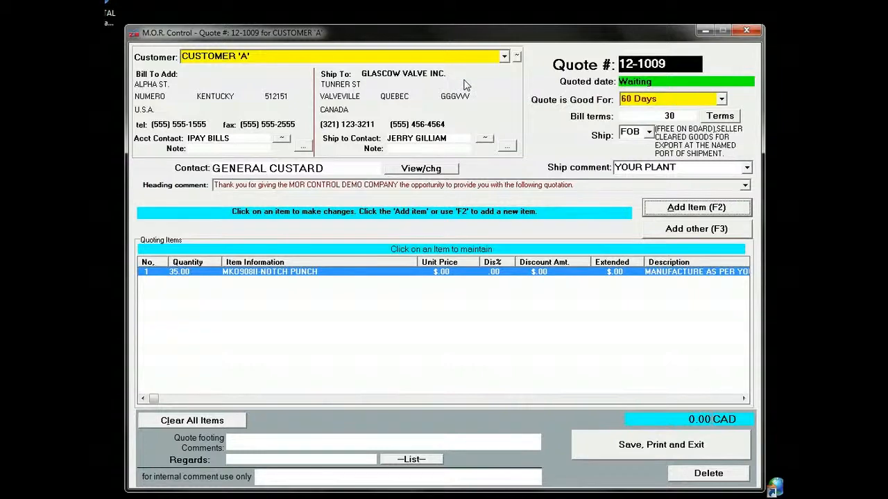
click(438, 272)
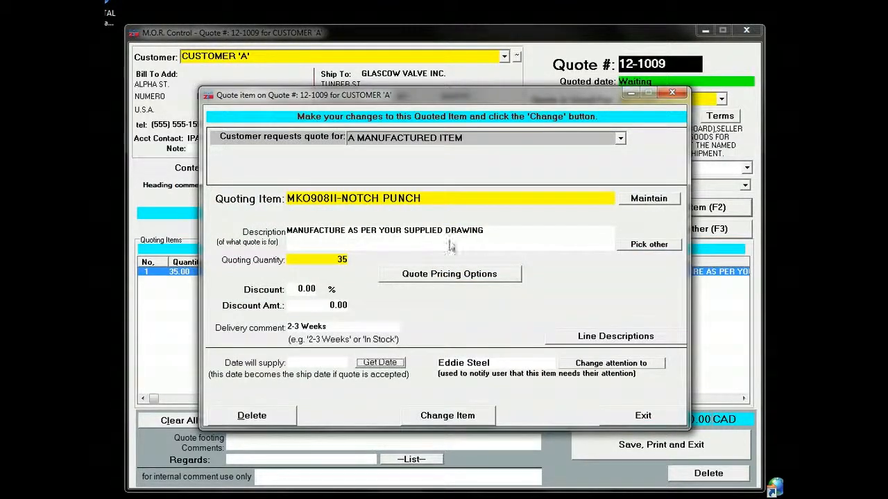
- Set the notch punch's pricing quote type to B.O.M. and continue quoting through its bill of materials to the cost calculation
click(491, 276)
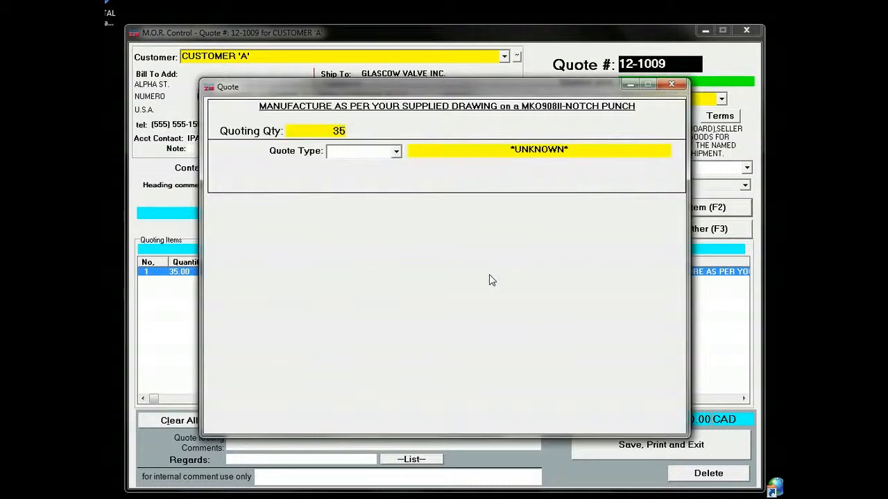
click(396, 152)
click(392, 166)
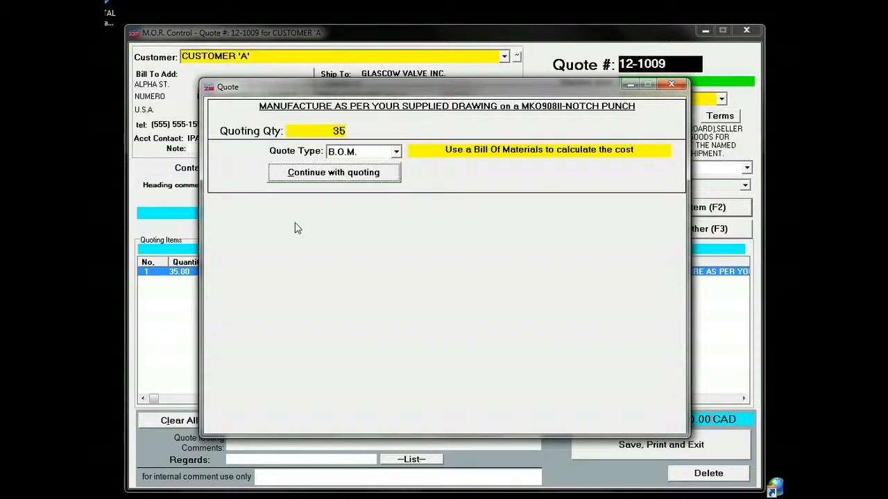
click(330, 172)
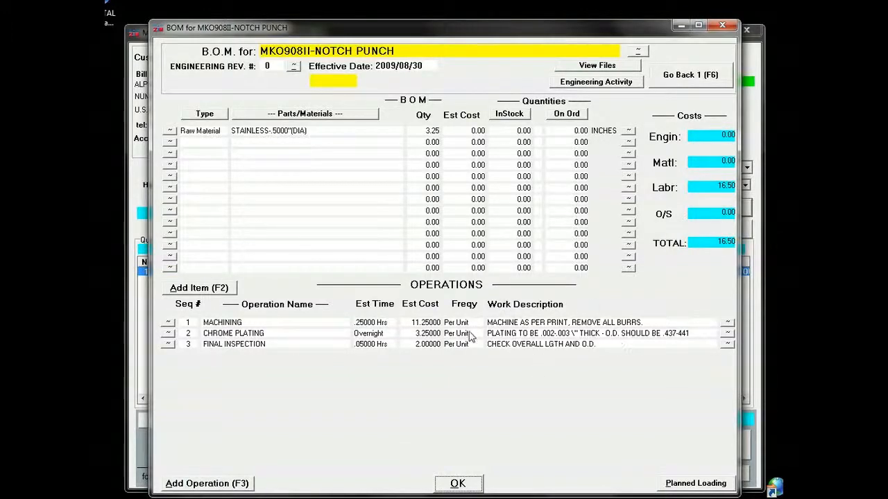
click(690, 78)
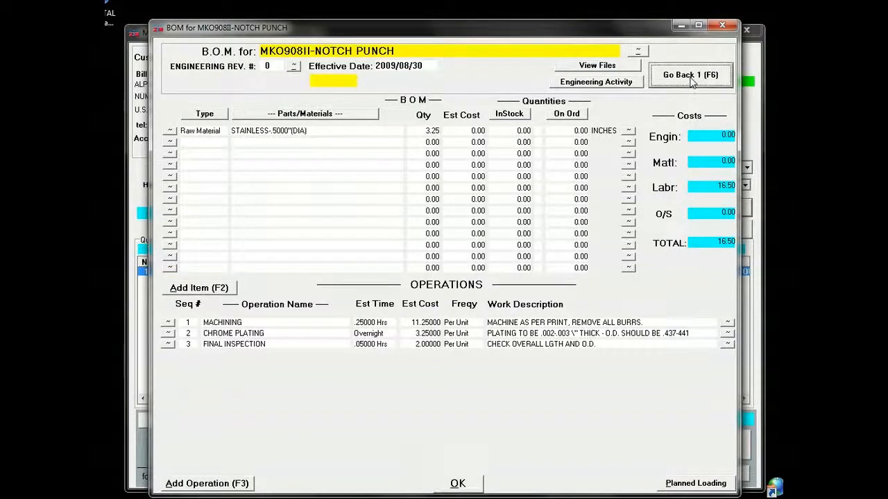
click(376, 172)
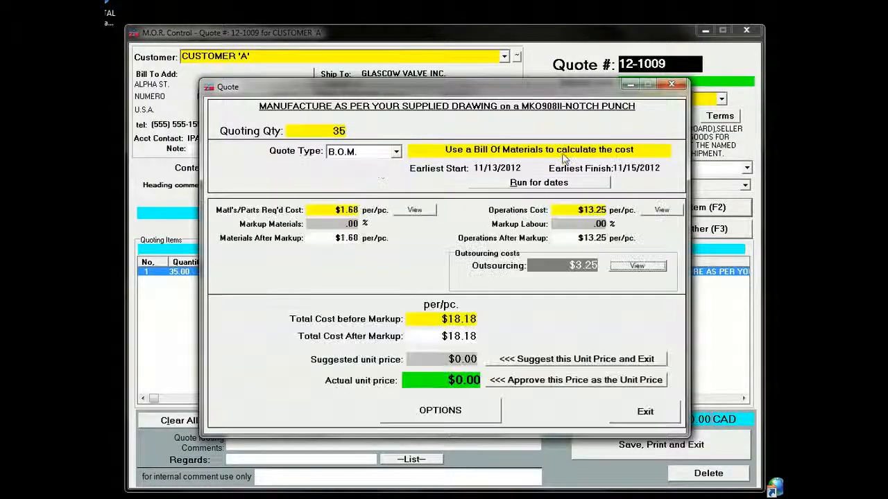
- Set the materials markup to 25% and the labour markup to 20%
click(323, 226)
text(2)
key(Tab)
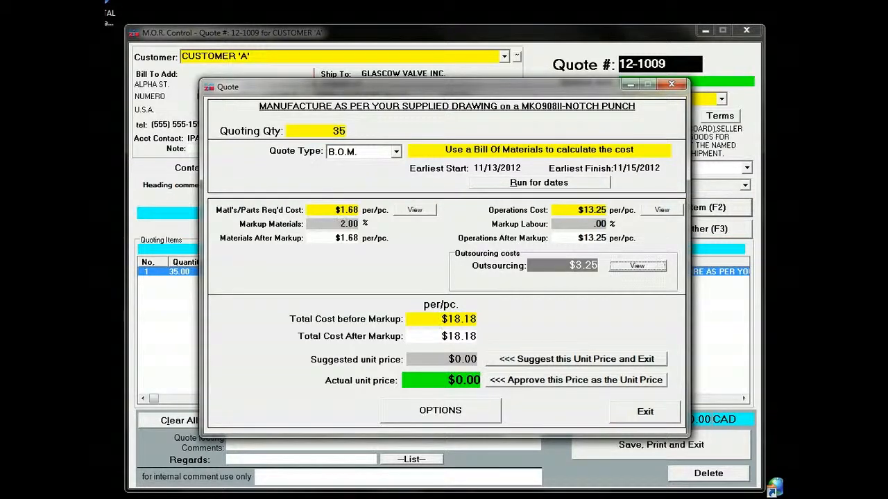
text(5)
text(2)
text(0)
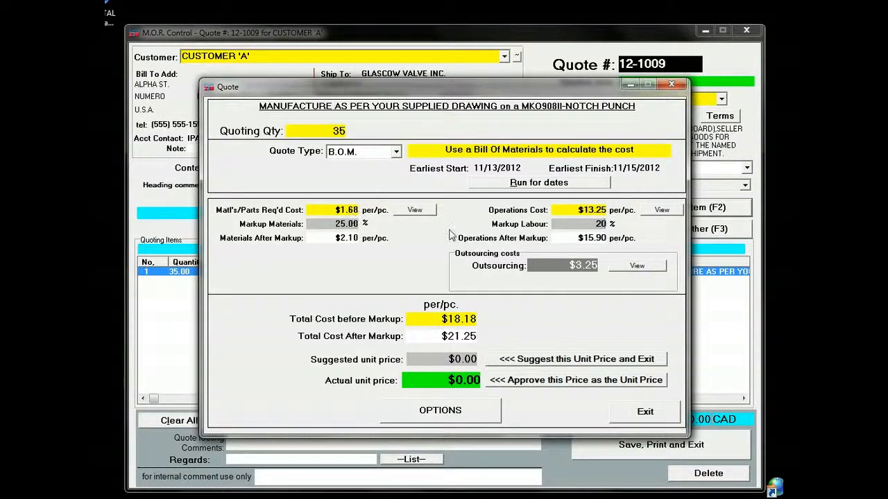
- Set the notch punch's actual unit price to 21.75 and approve it as the unit price
click(458, 381)
text(21)
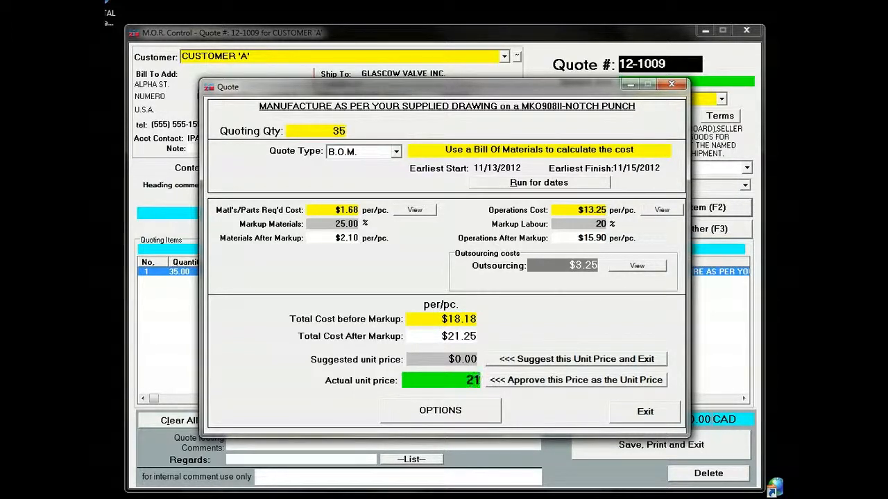
text(.75)
click(537, 382)
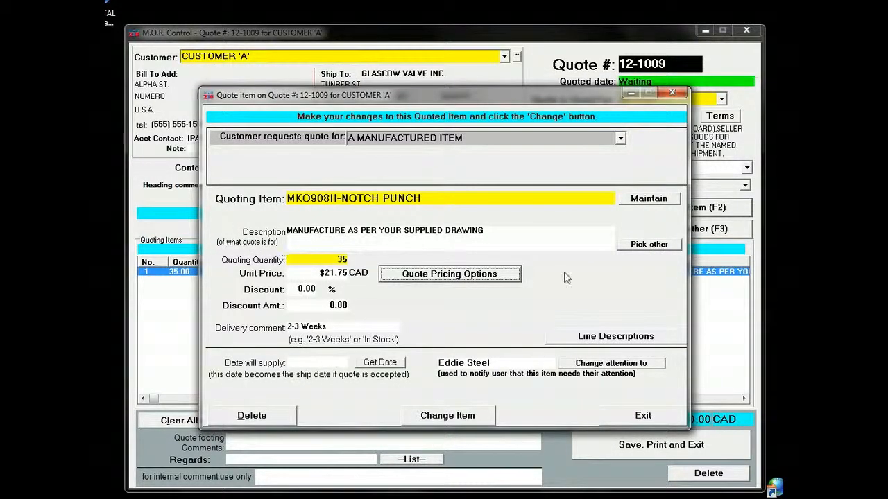
- Apply the change to the notch punch item, then save and exit the quote without creating a document
click(453, 419)
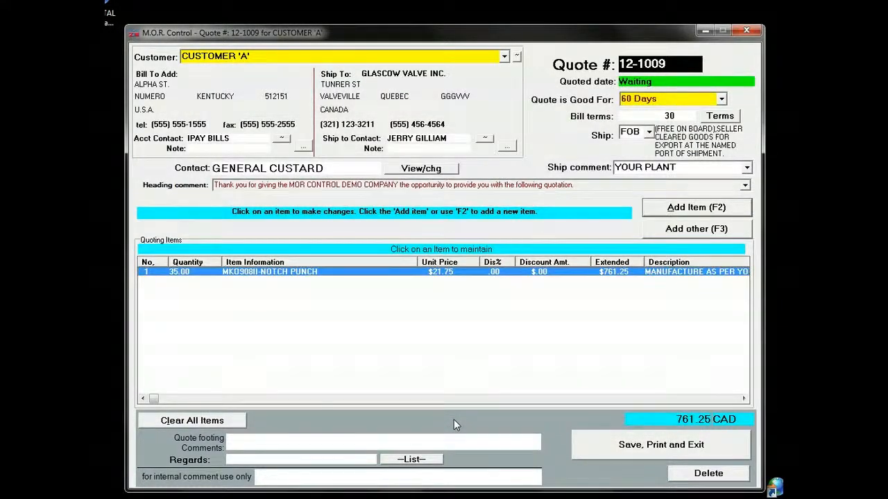
click(648, 449)
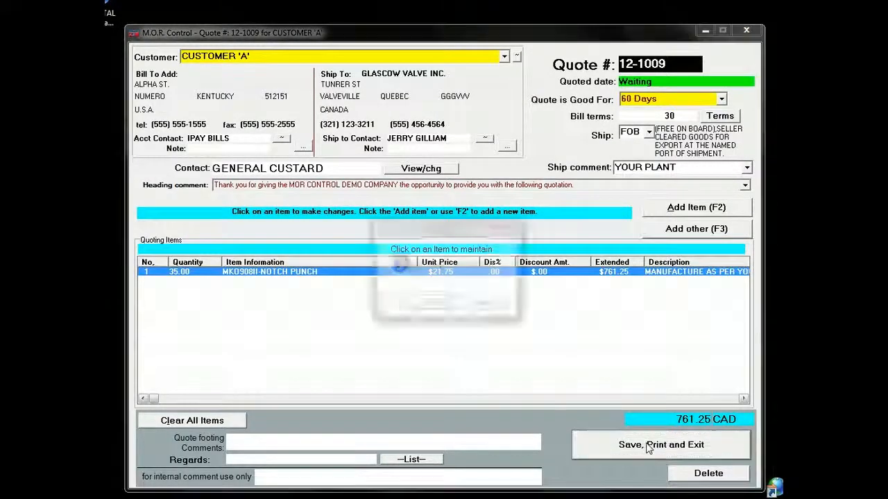
click(485, 306)
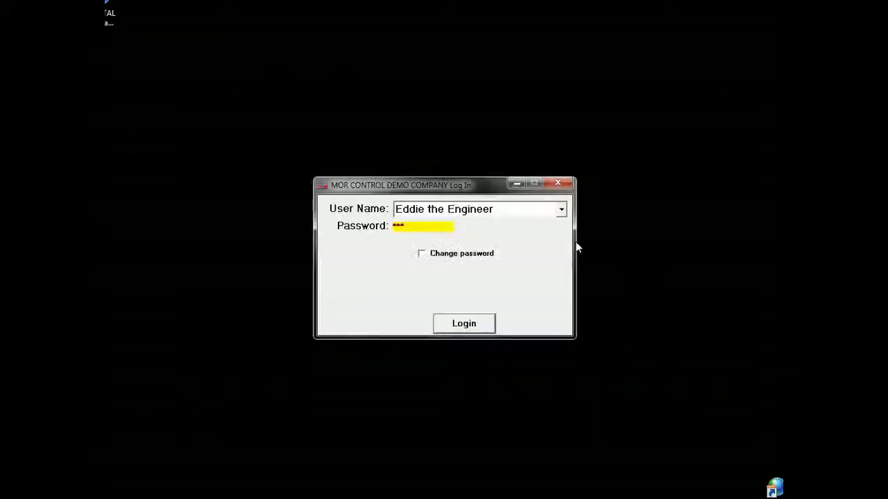
- Log in as the user in Sales & Service with the account password
click(561, 209)
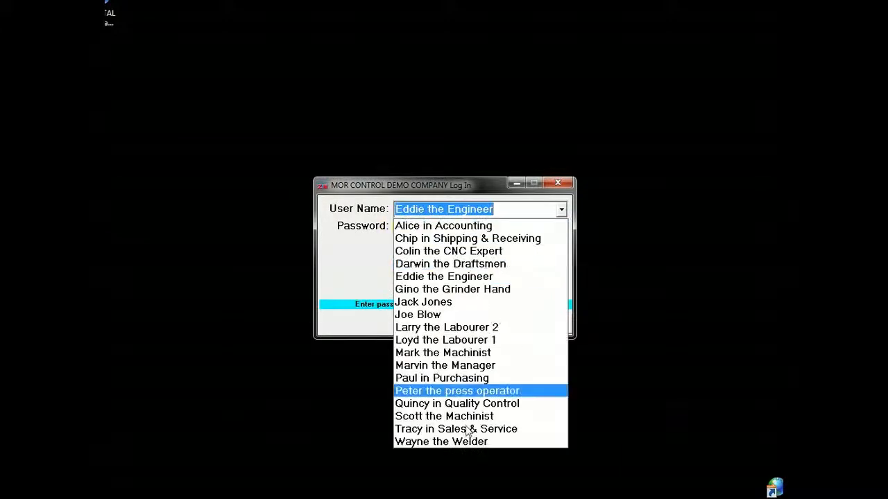
click(508, 431)
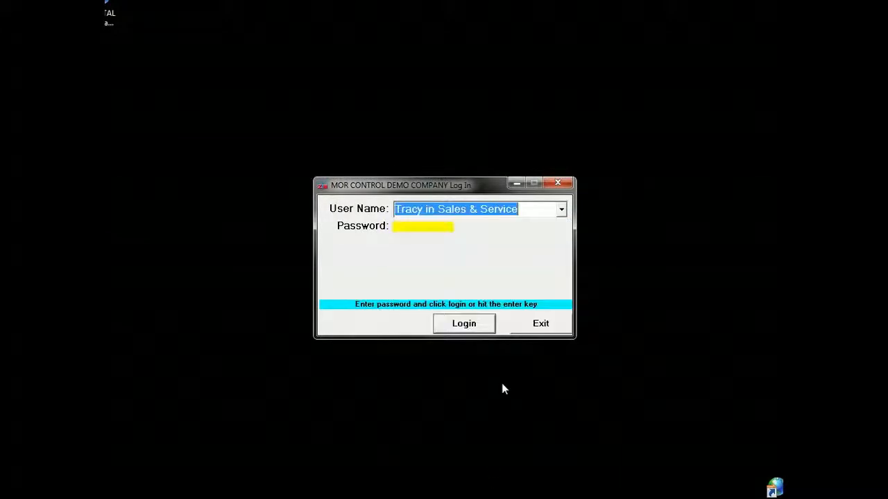
key(Return)
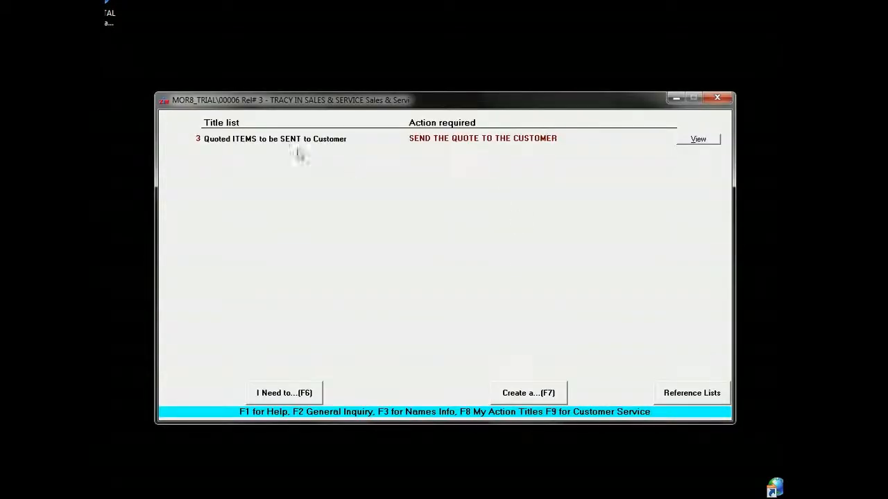
- Open the quote form for CUSTOMER 'A' from the quoted items to be sent to the customer
click(464, 143)
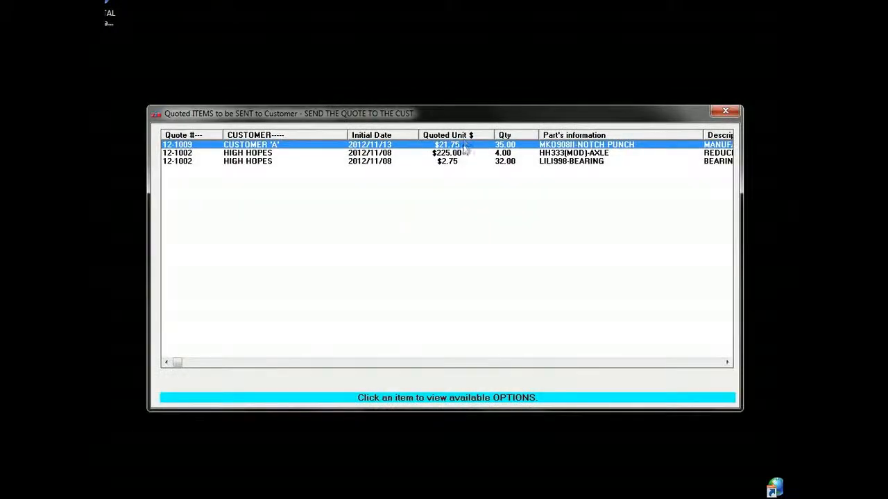
click(512, 146)
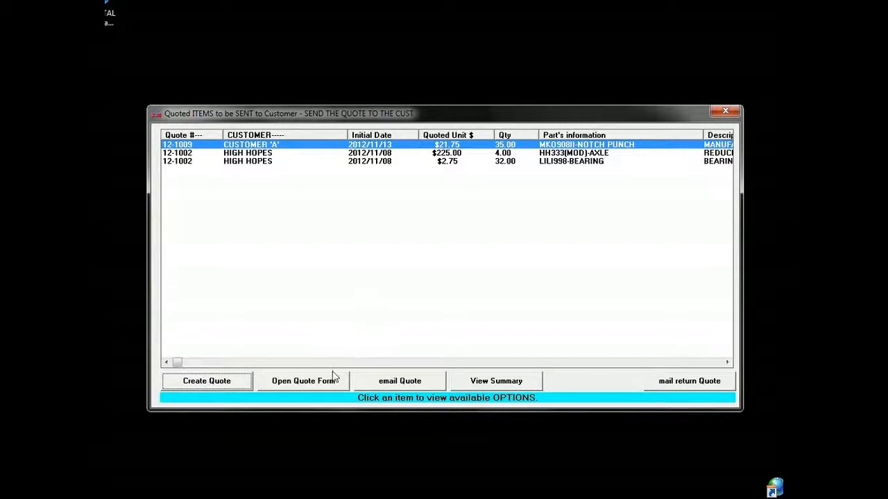
click(314, 383)
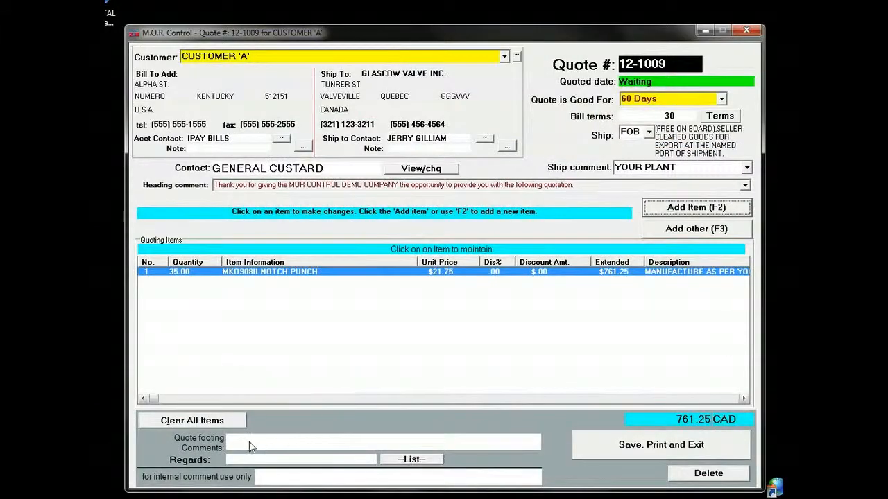
- Enter the quote footing comment "Please contact us with any questions you may have."
click(244, 443)
text(Please contact)
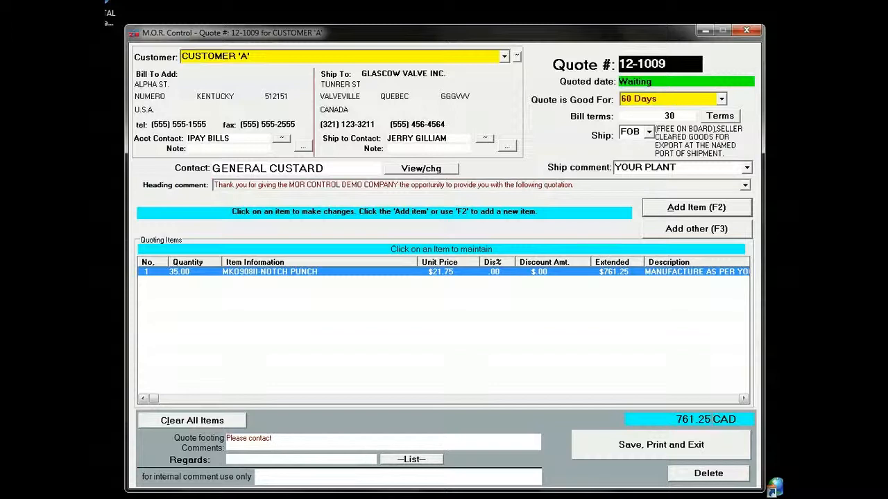
text(us with any questions you may have)
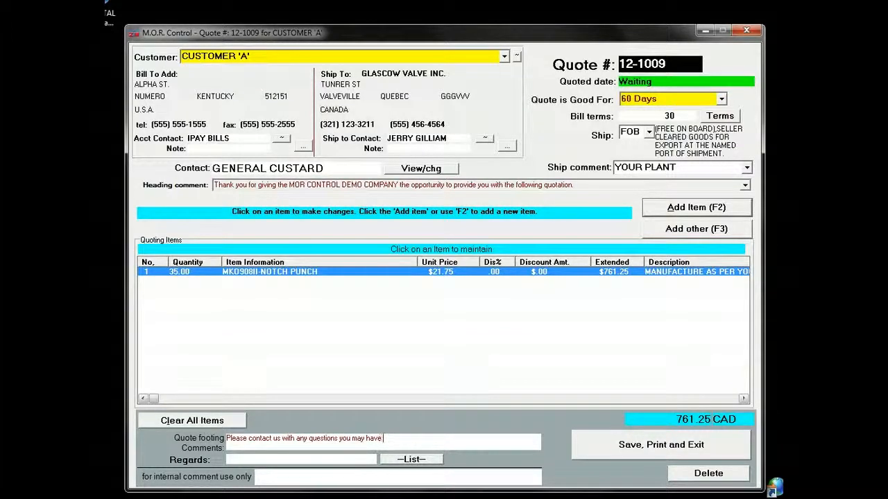
text(.)
- Set the quote's Regards to the staff member titled the Manager, and save the quote with a quote document created
click(392, 462)
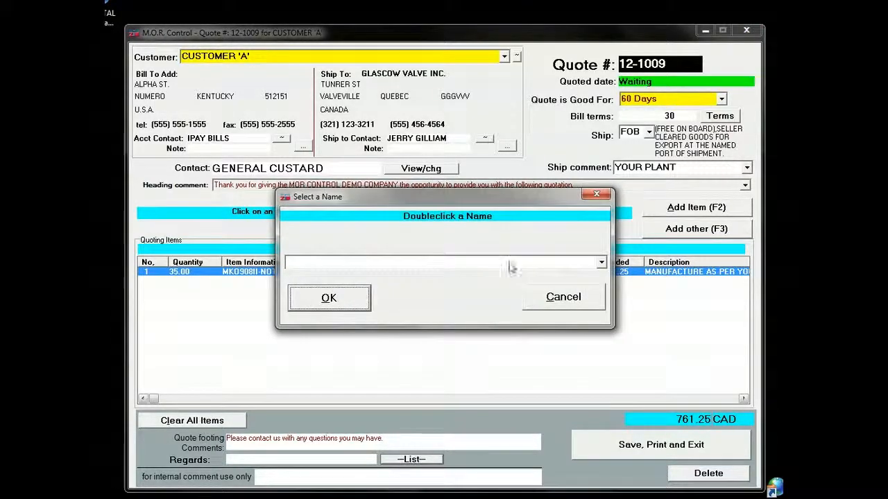
click(600, 263)
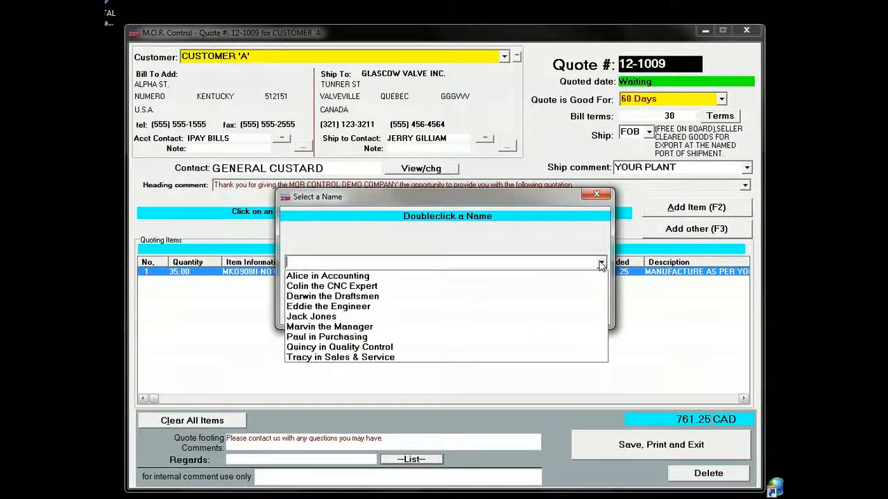
click(364, 331)
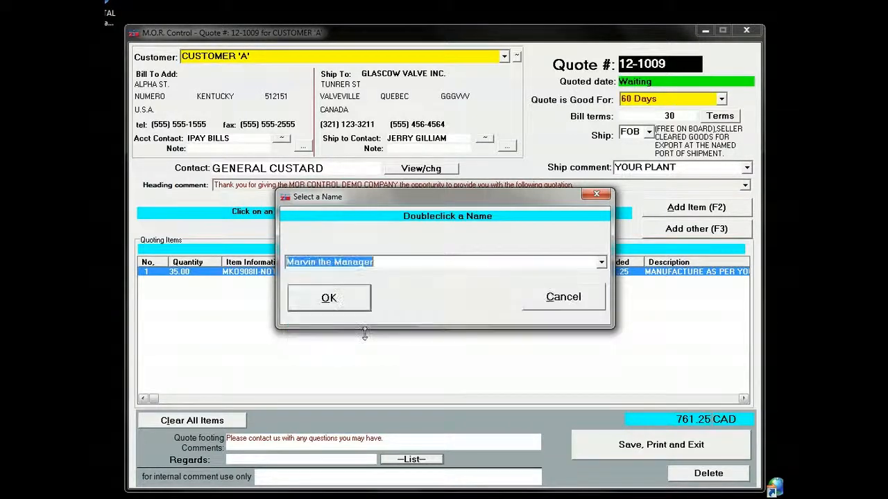
click(346, 302)
click(347, 302)
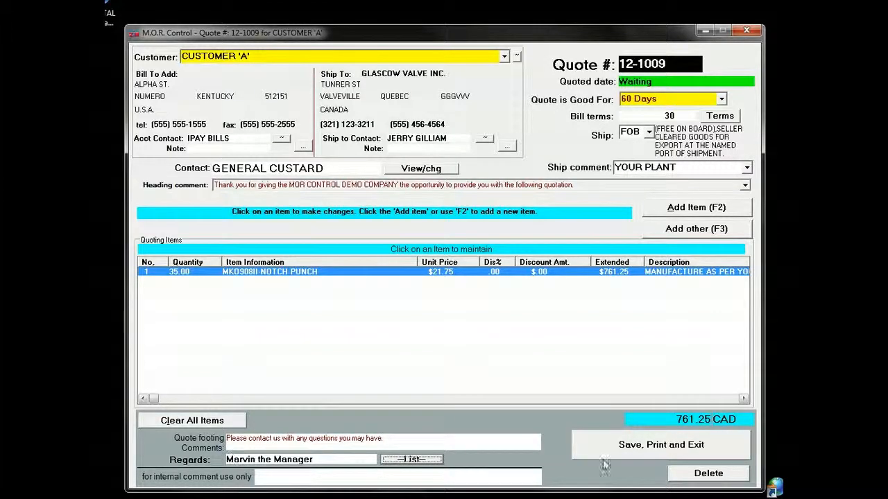
click(652, 451)
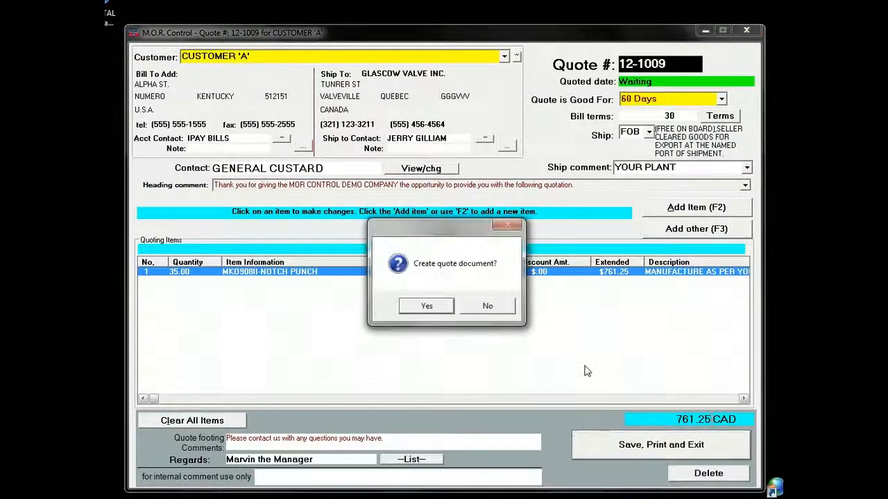
click(427, 306)
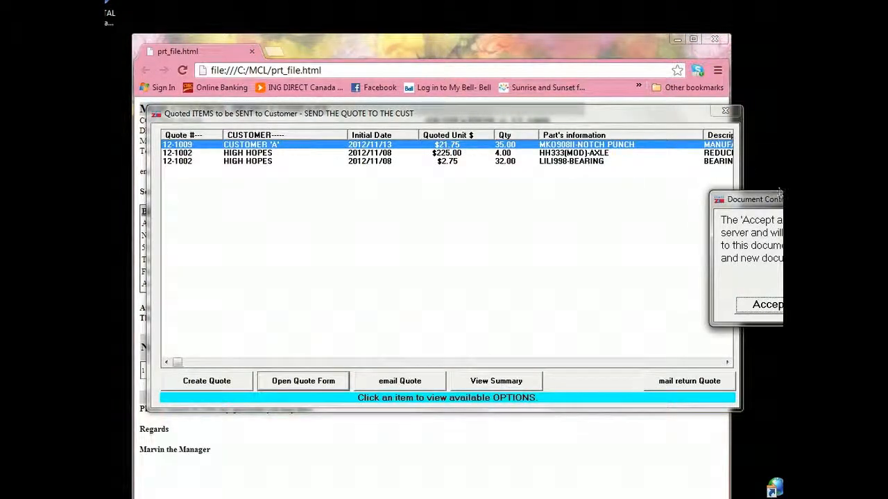
- Accept and save the quote document for CUSTOMER 'A', and email it to the contact already in the send list, closing the quote windows
drag(778, 194, 409, 195)
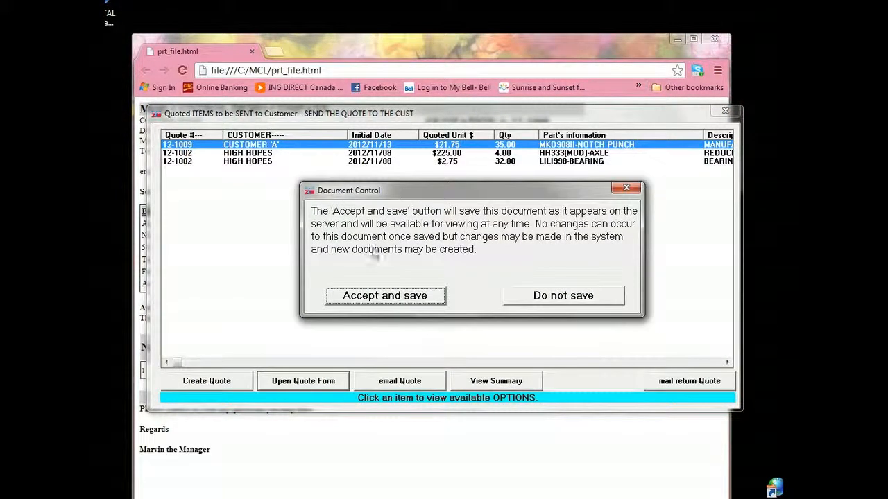
click(367, 296)
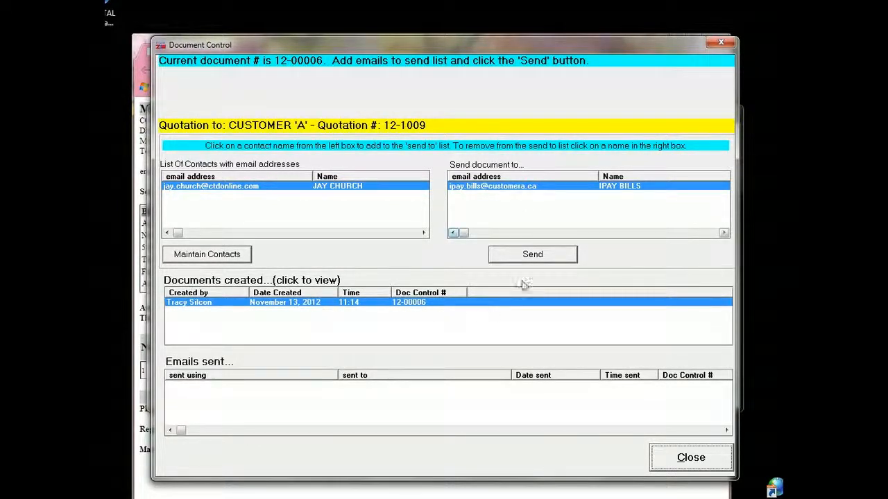
click(533, 259)
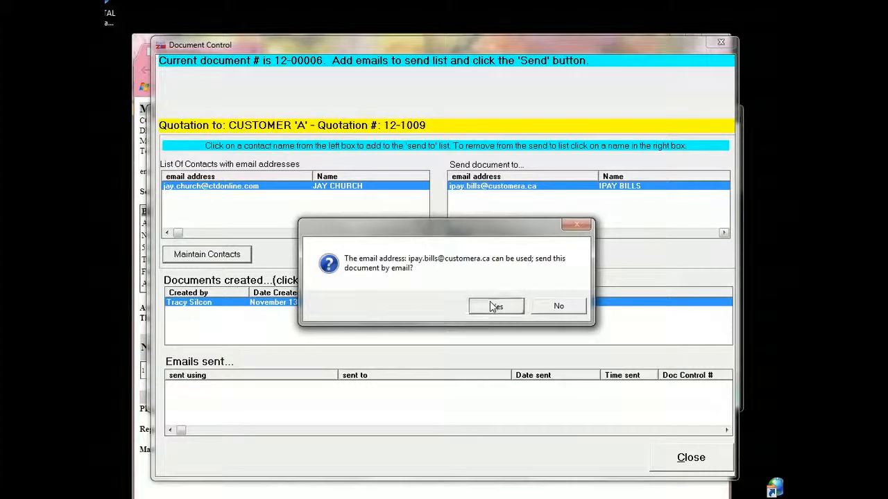
click(489, 303)
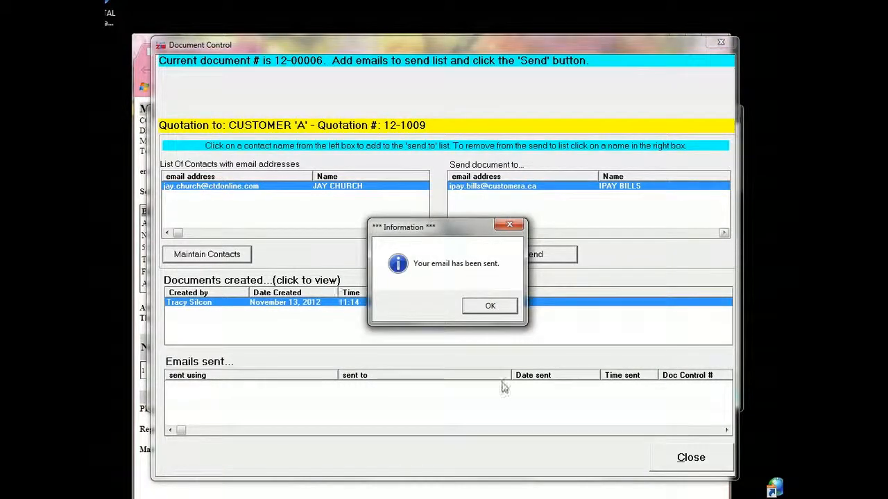
click(489, 305)
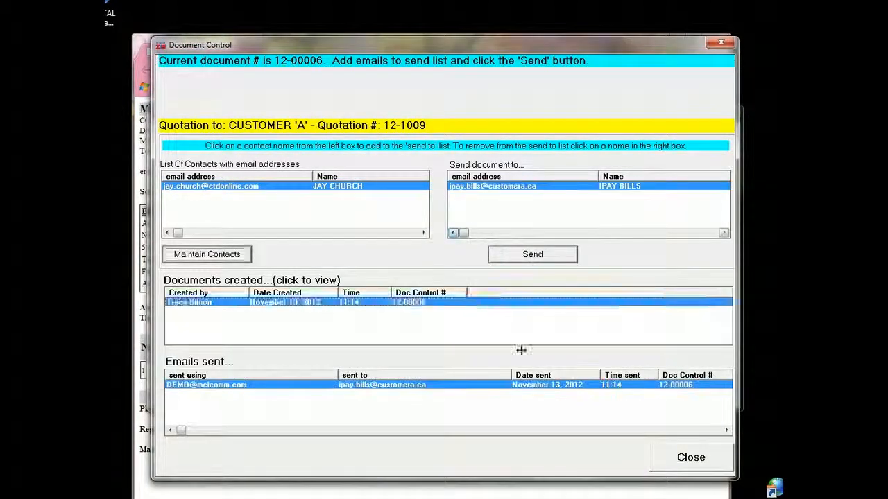
click(691, 461)
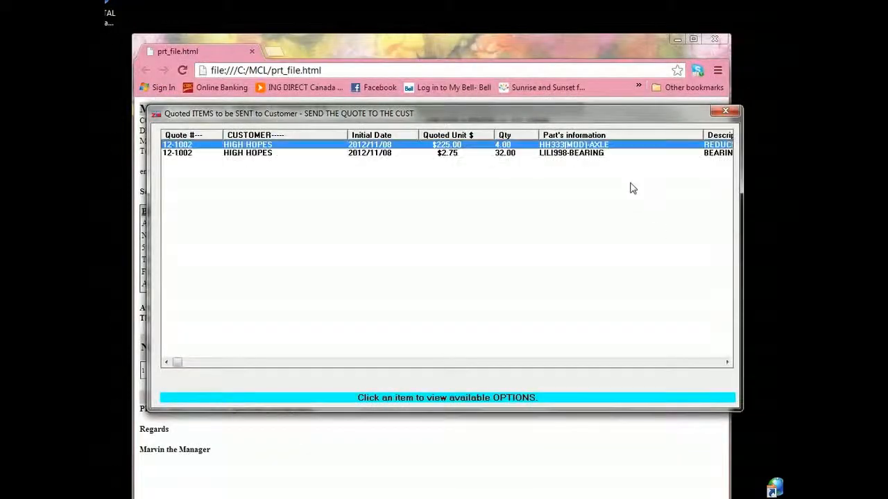
click(725, 114)
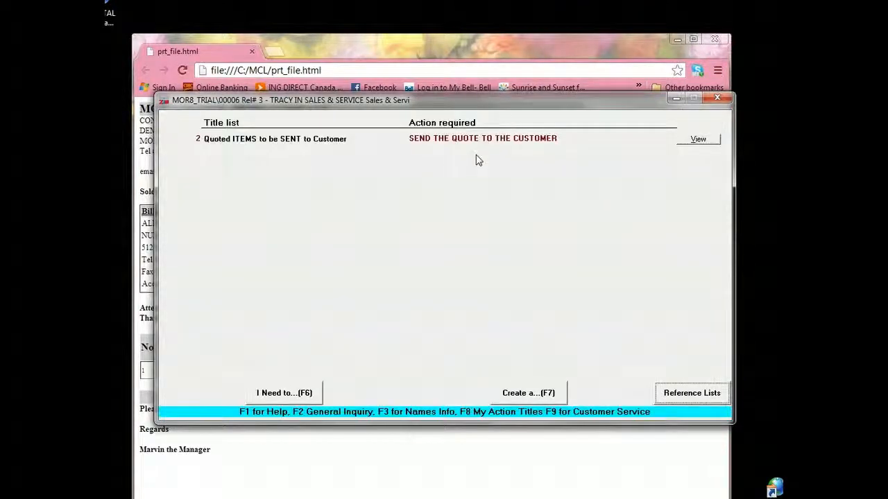